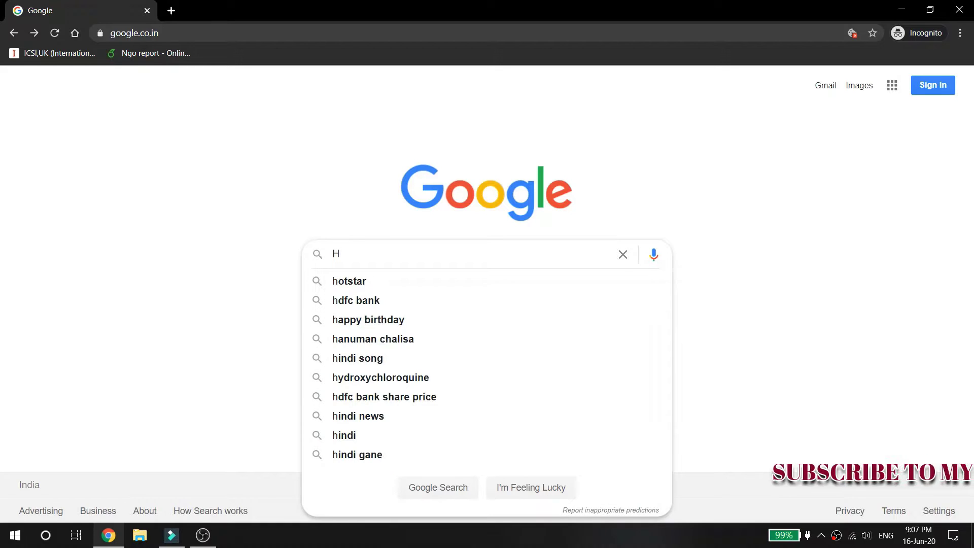
- Run a Google search for 'hacker rank'
text(acker rank)
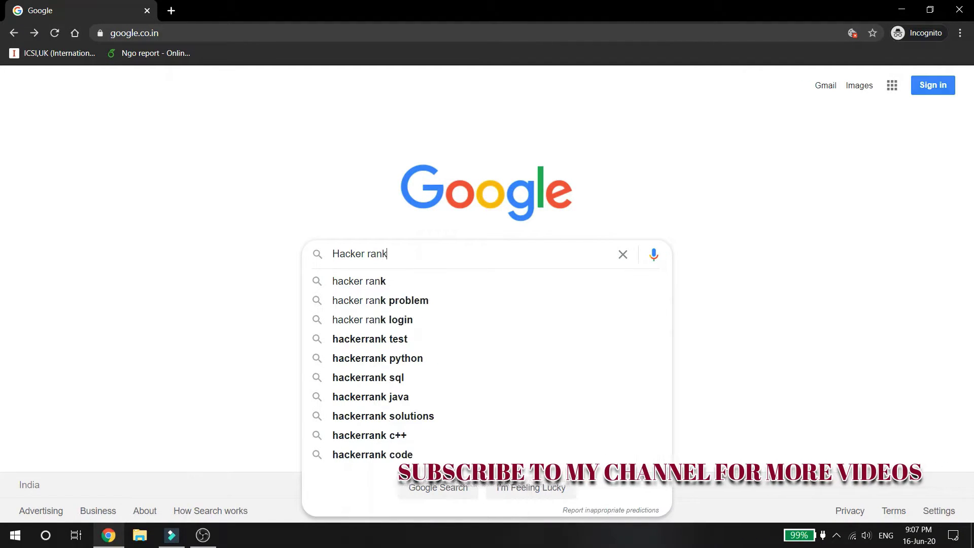
key(Return)
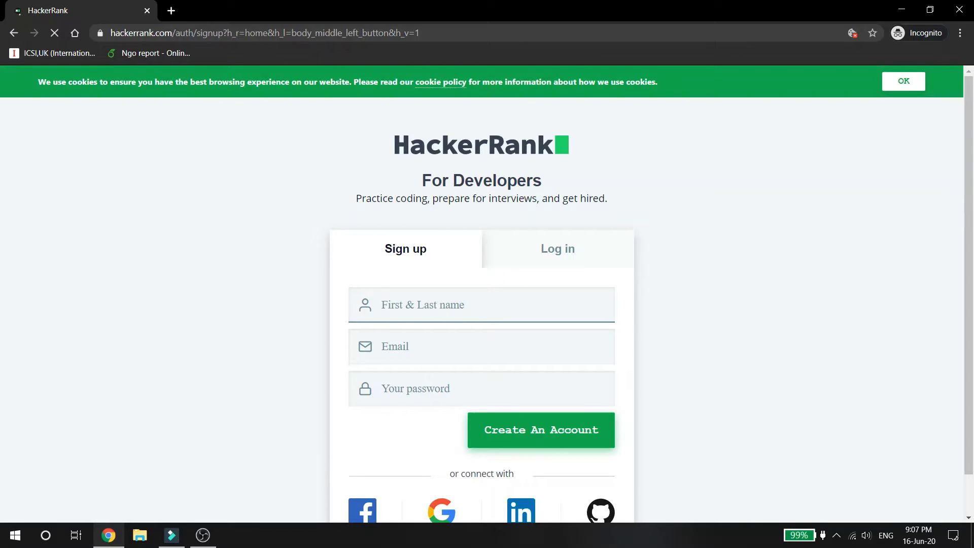
- Fill in the sign-up form with your full name, e-mail and password, and create the account
text(Pravendra)
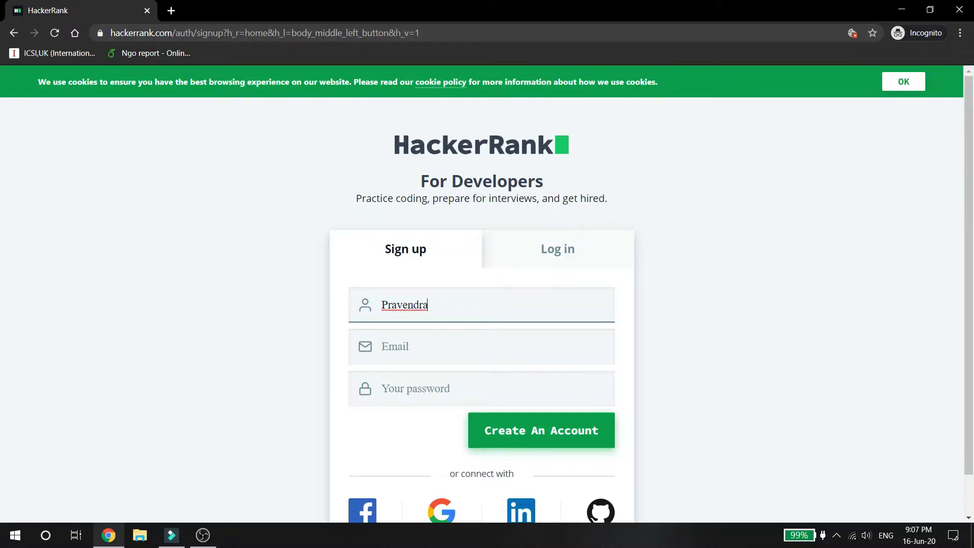
text( Singh)
key(Tab)
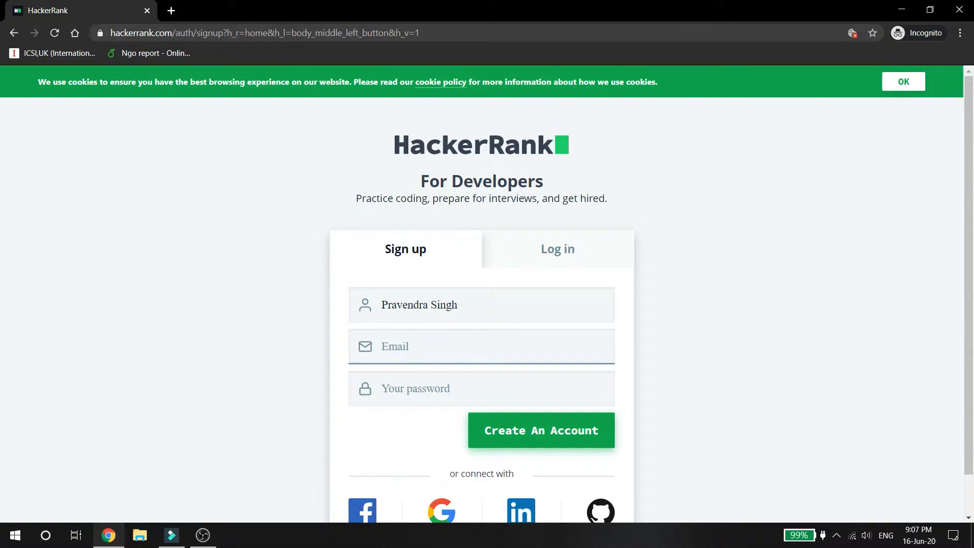
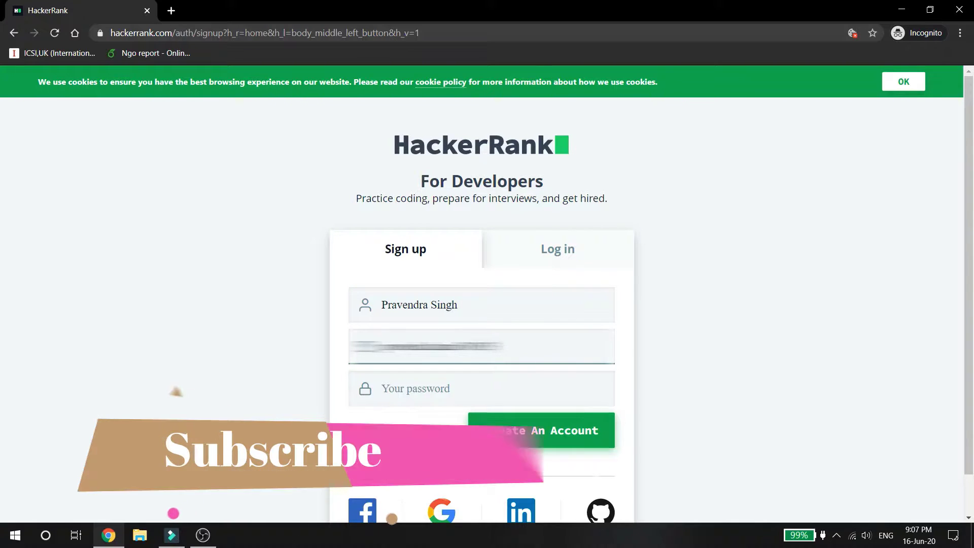
key(Tab)
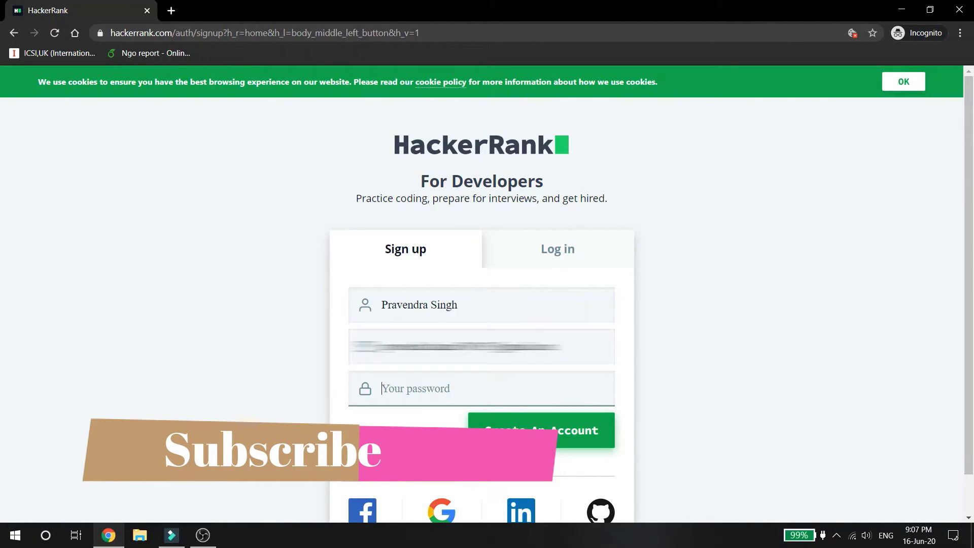
text(a)
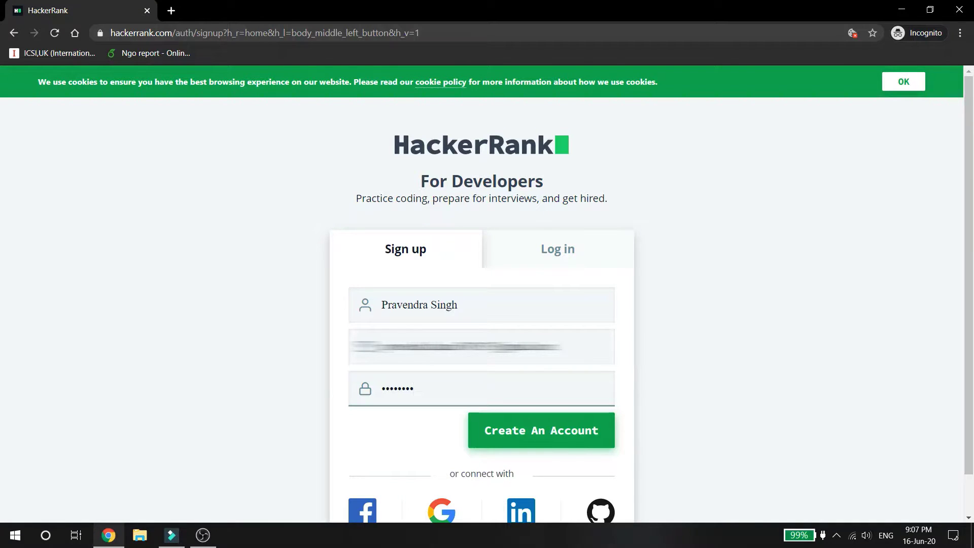
key(Return)
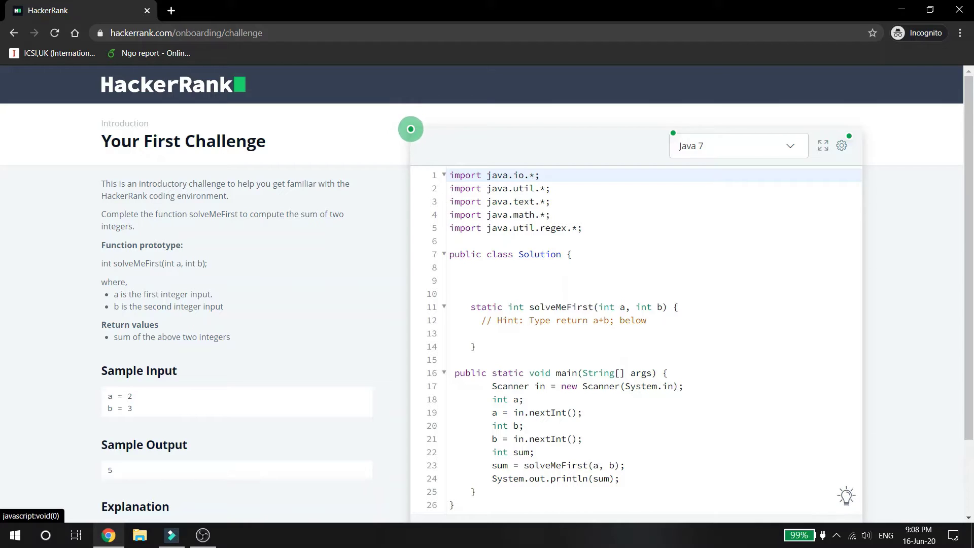
- Check the language list, keeping Java 7, and the editor settings on the first challenge
click(739, 145)
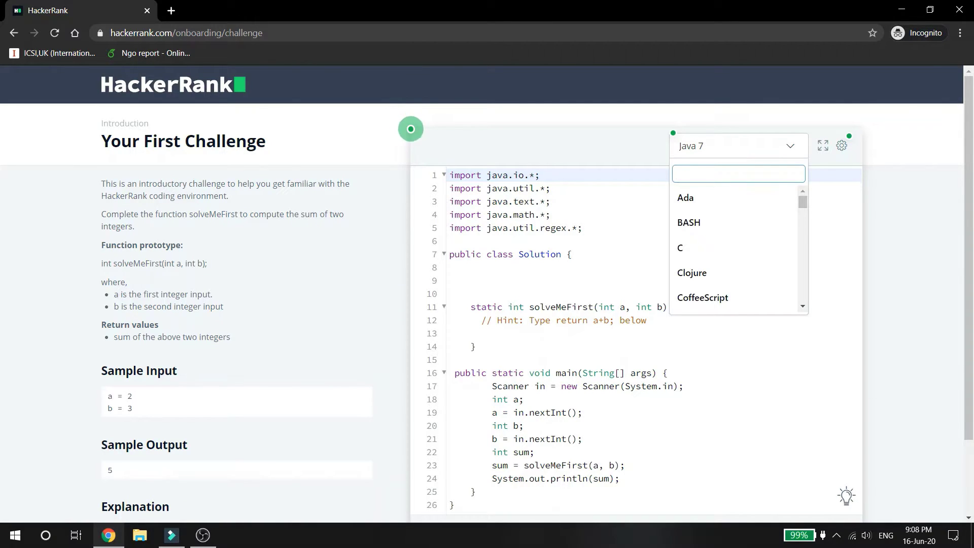
key(Escape)
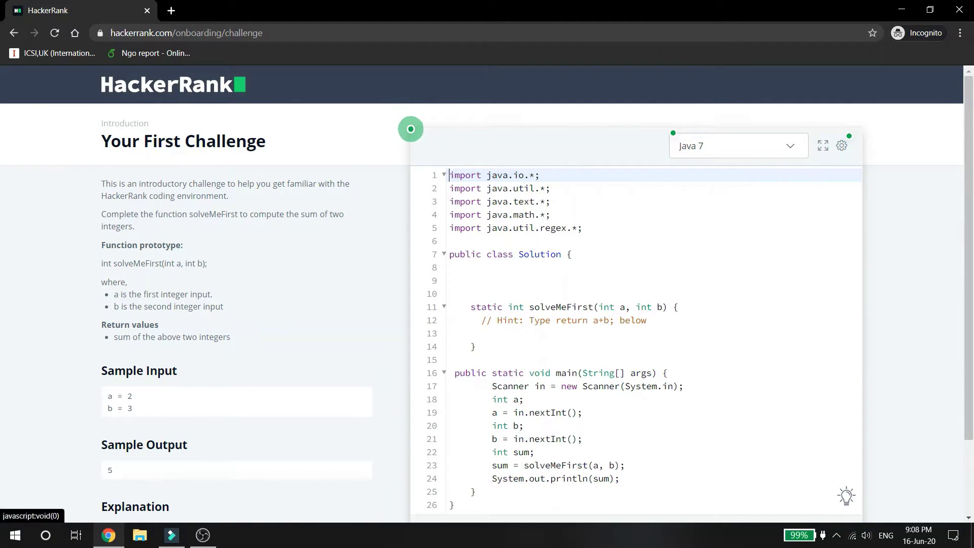
click(842, 145)
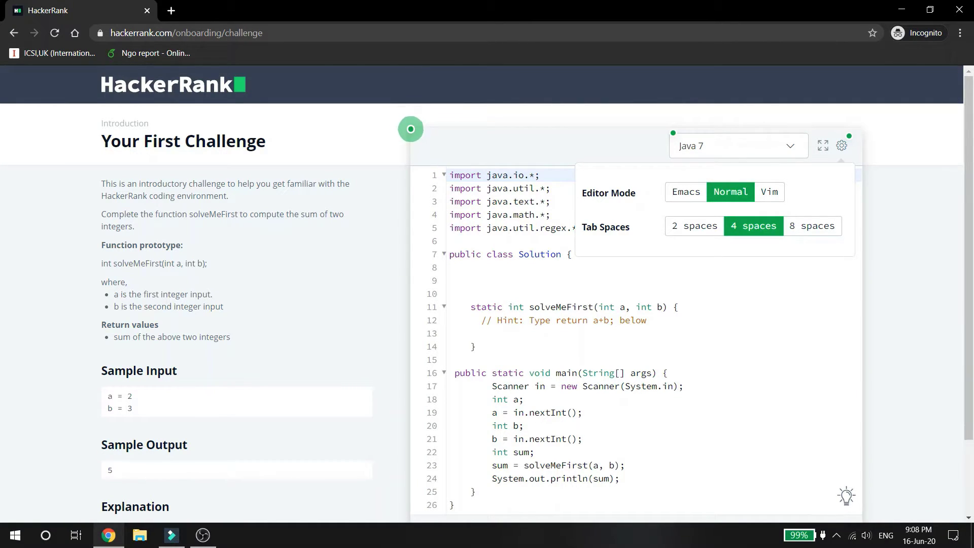
key(Escape)
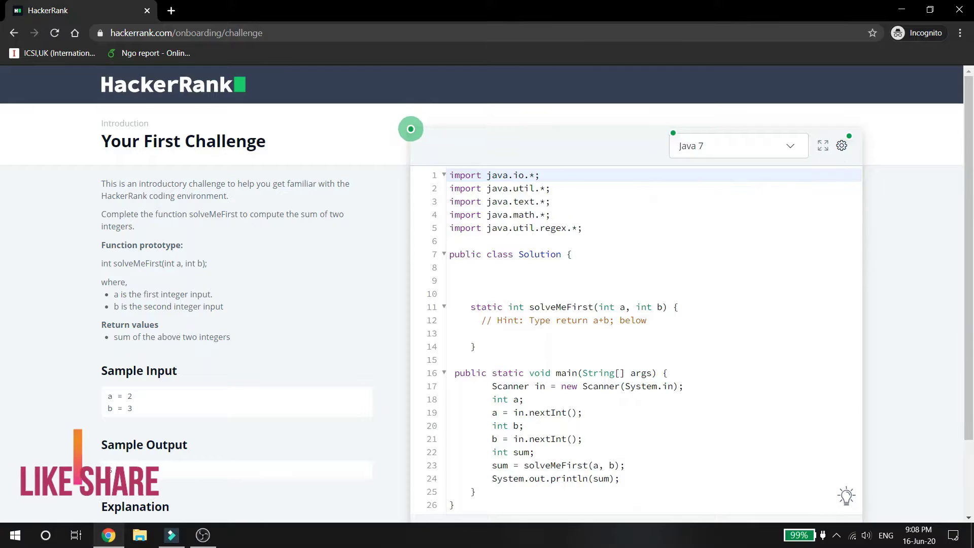
scroll(487, 304, down, 2)
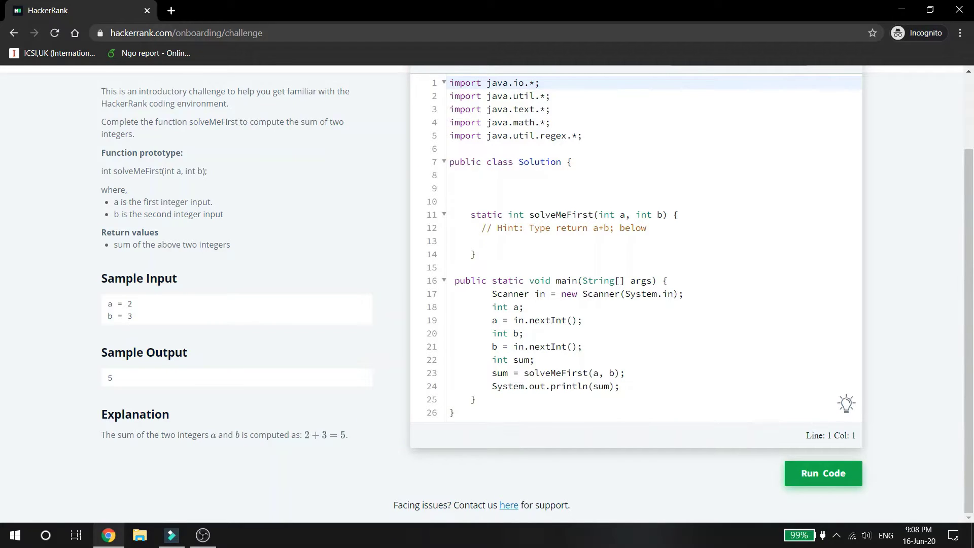
scroll(411, 128, up, 2)
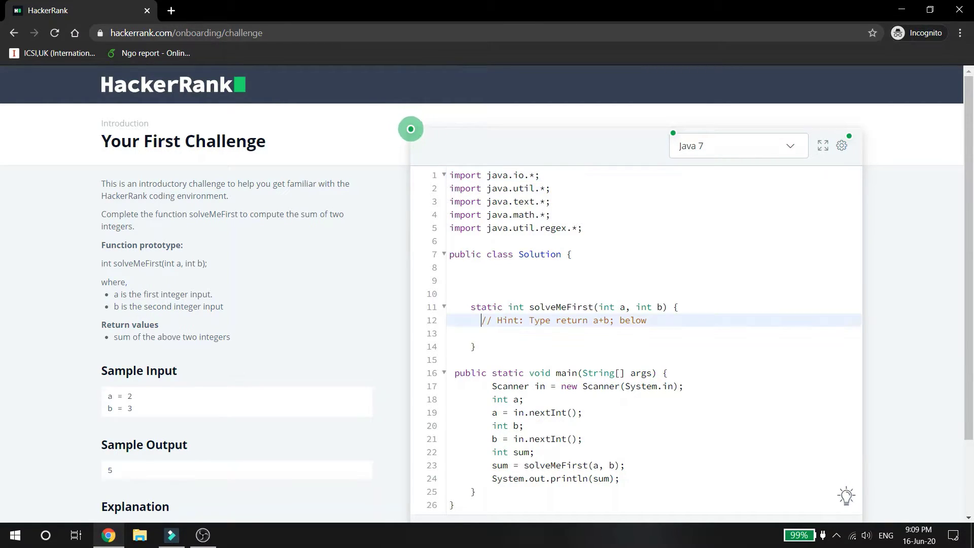
- Enter 'return a + b;' in solveMeFirst, run it, and continue past the congratulations
text(return a + )
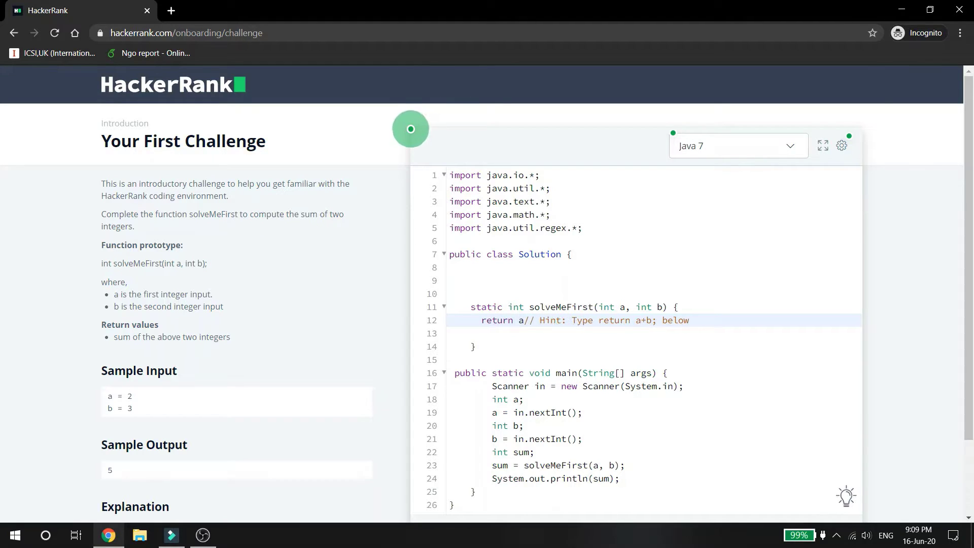
text(b;)
scroll(411, 129, down, 2)
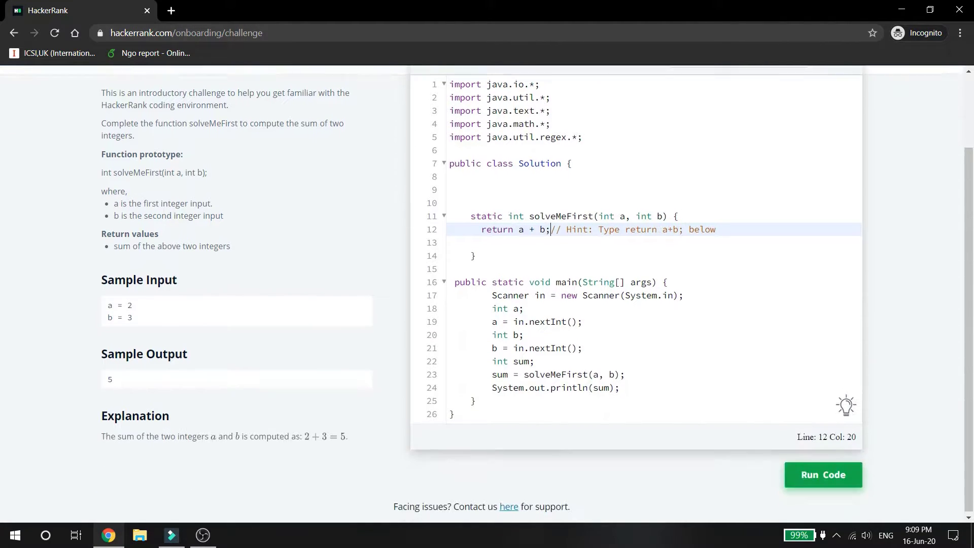
key(ctrl+apostrophe)
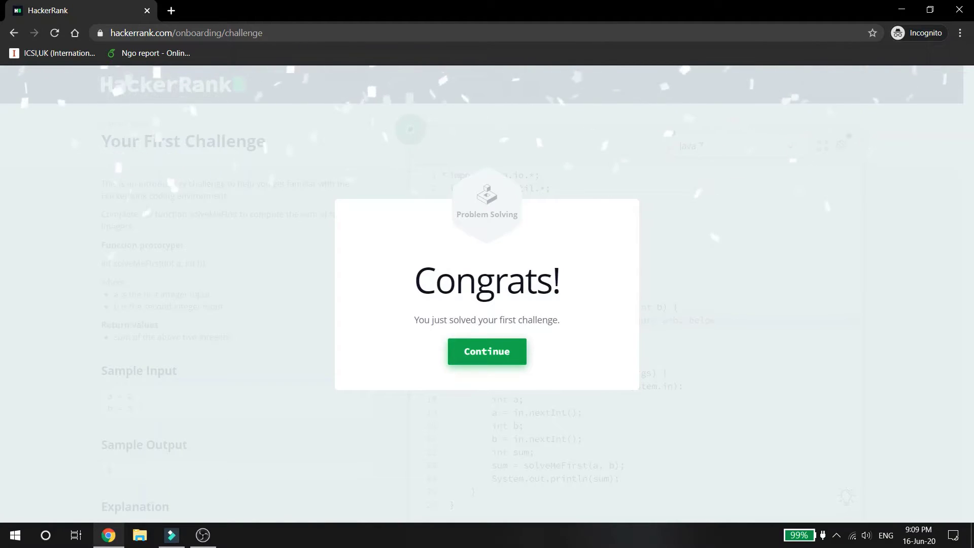
click(487, 351)
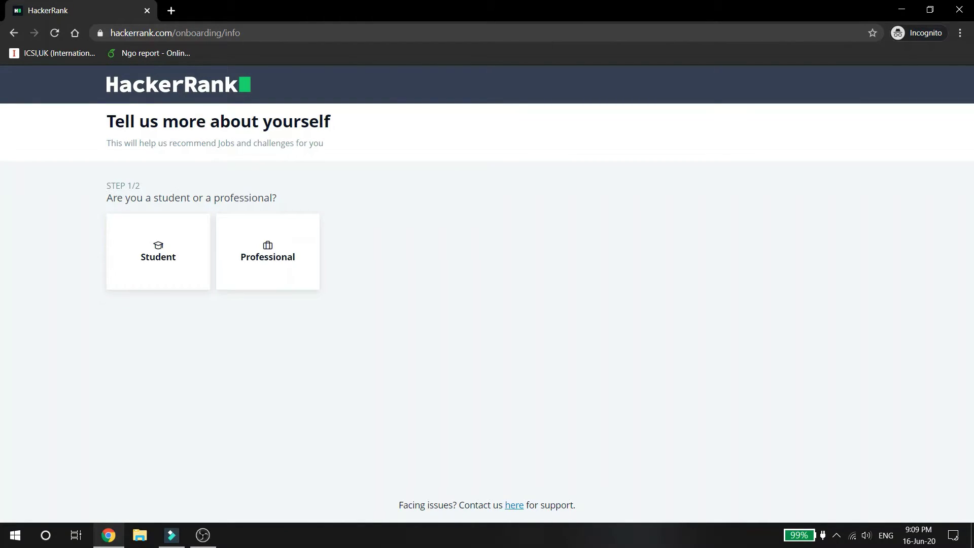
- Answer onboarding as a Student graduating in 2020 and go to the dashboard
click(158, 251)
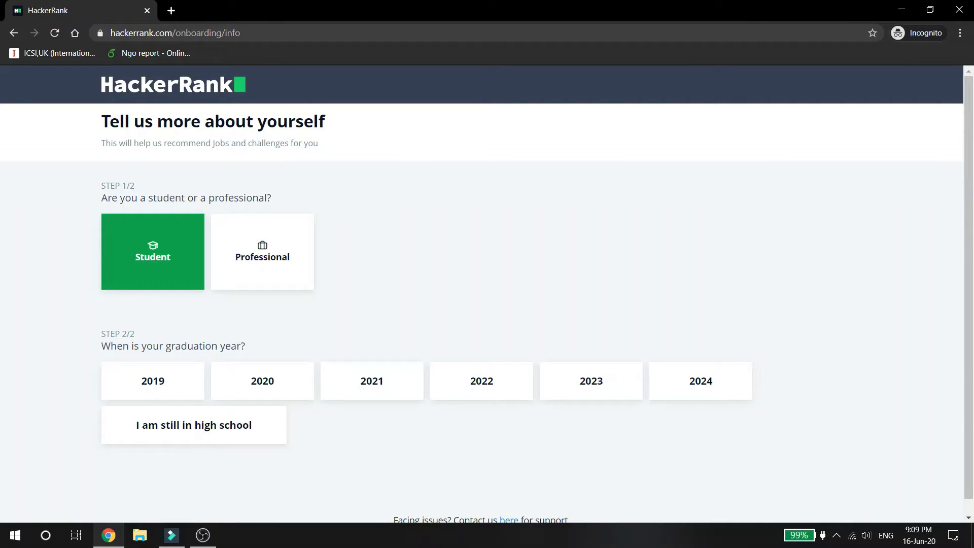
click(263, 381)
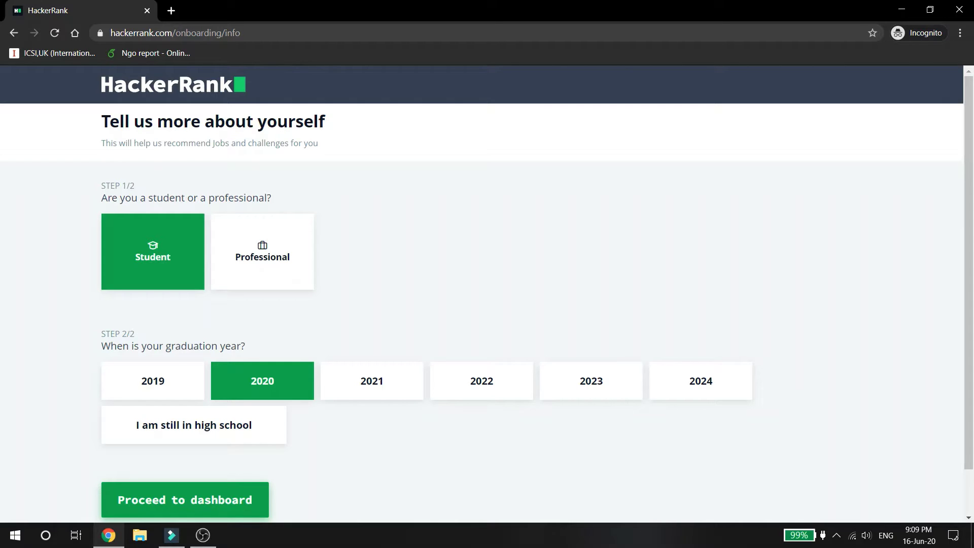
click(185, 499)
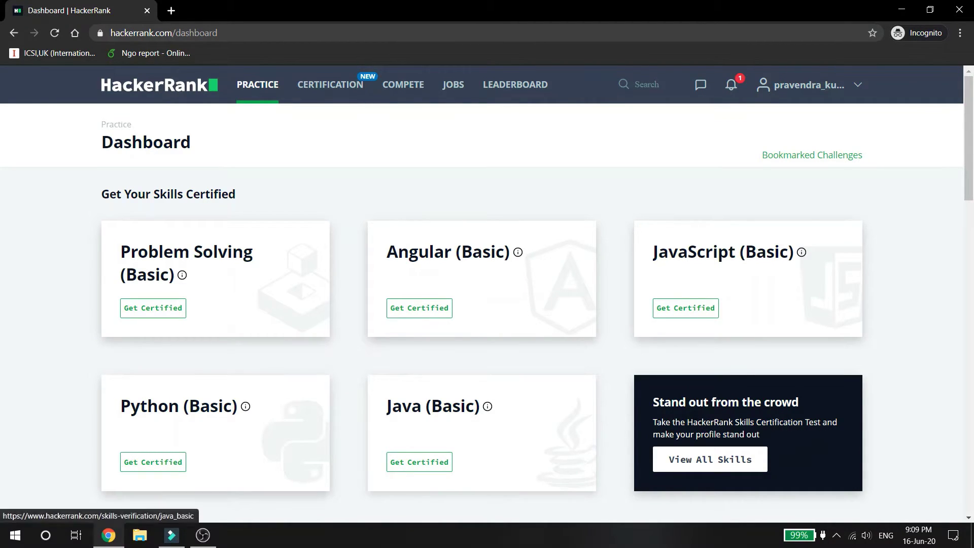
scroll(488, 406, down, 8)
scroll(488, 407, down, 1)
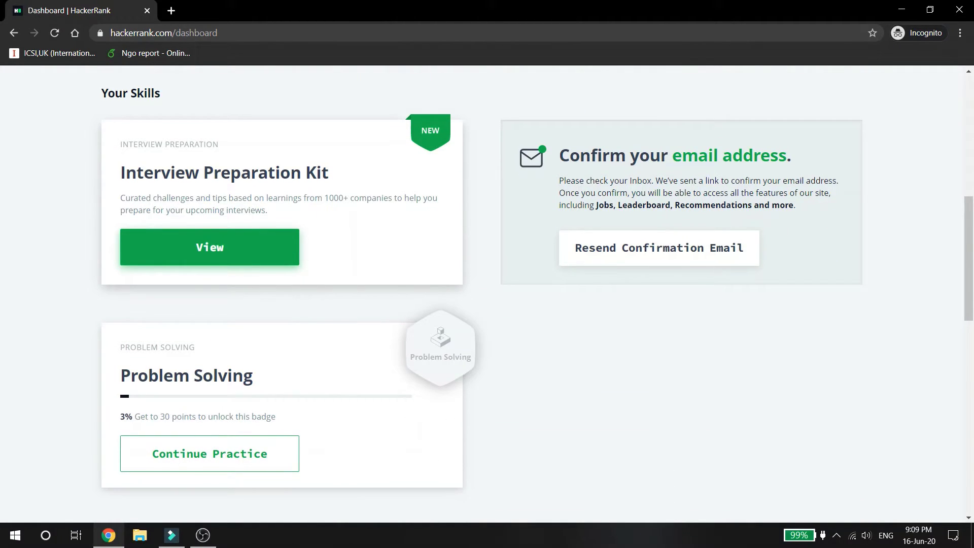
scroll(228, 345, down, 7)
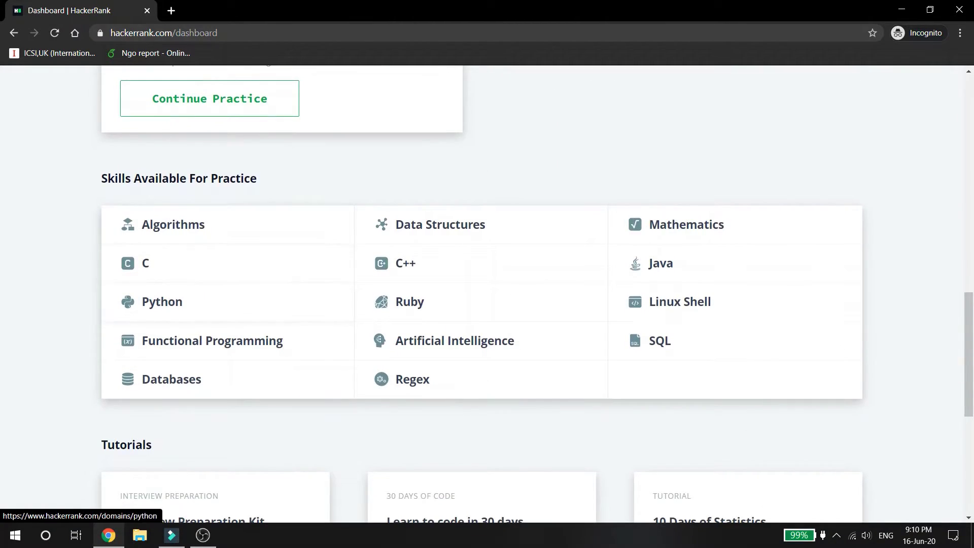
scroll(659, 329, down, 6)
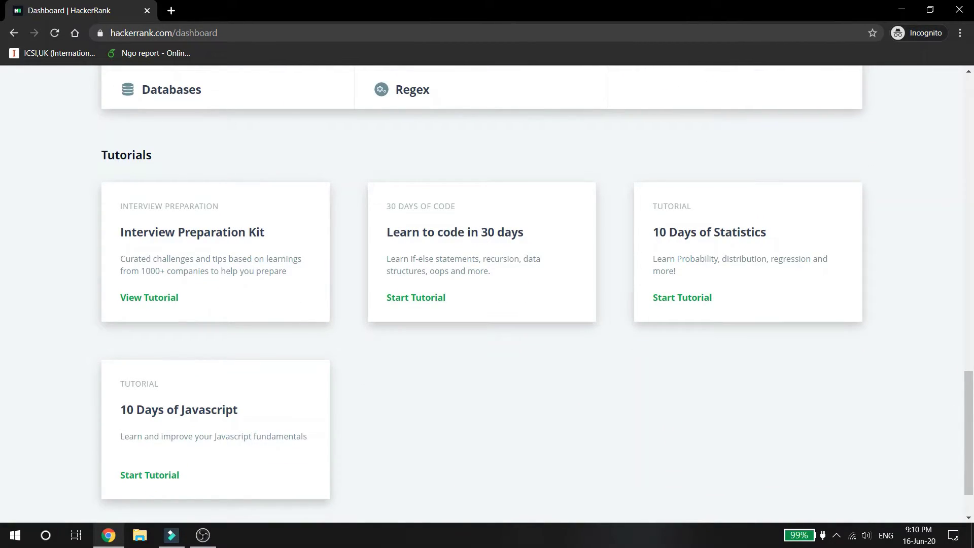
- Go to the Certification page and select the Java (Basic) certification card
scroll(149, 299, up, 15)
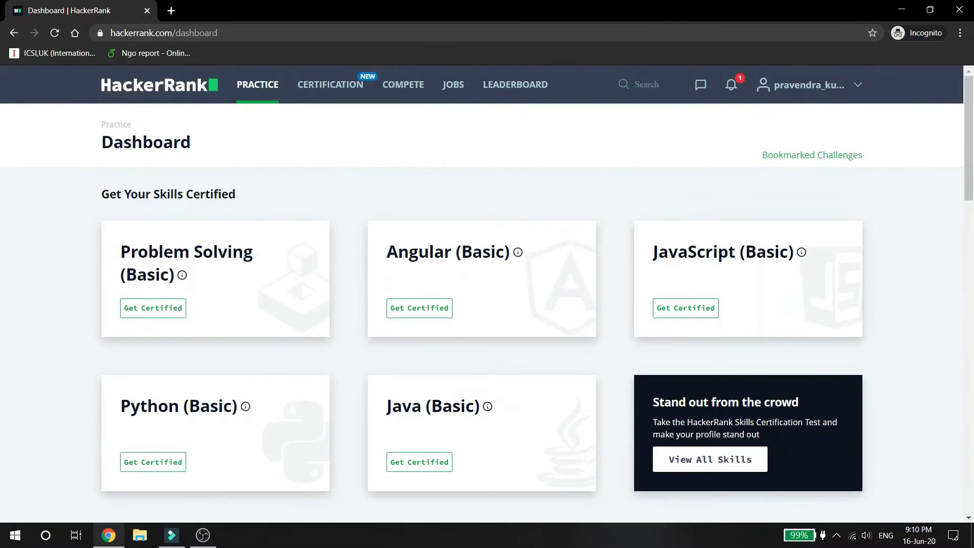
click(330, 85)
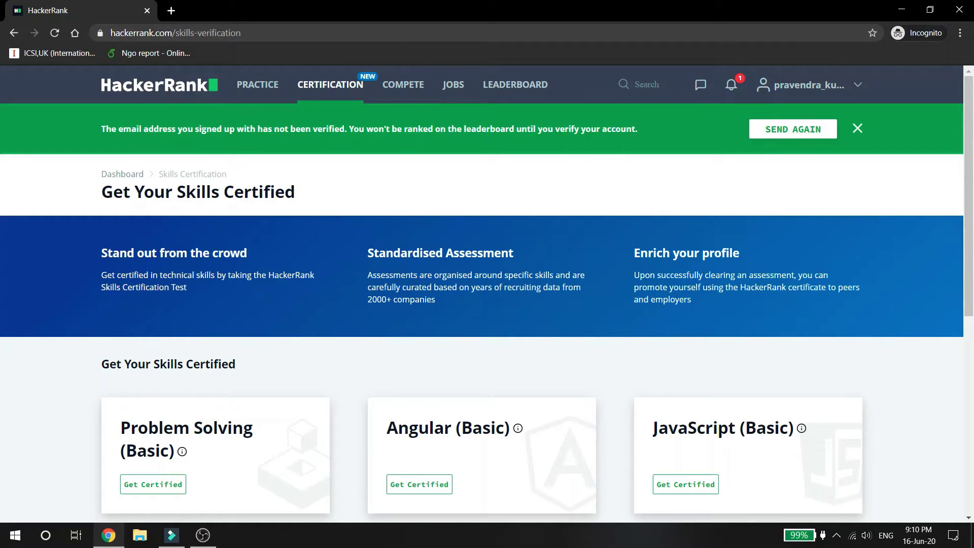
scroll(487, 295, down, 2)
scroll(487, 294, down, 2)
scroll(487, 295, down, 2)
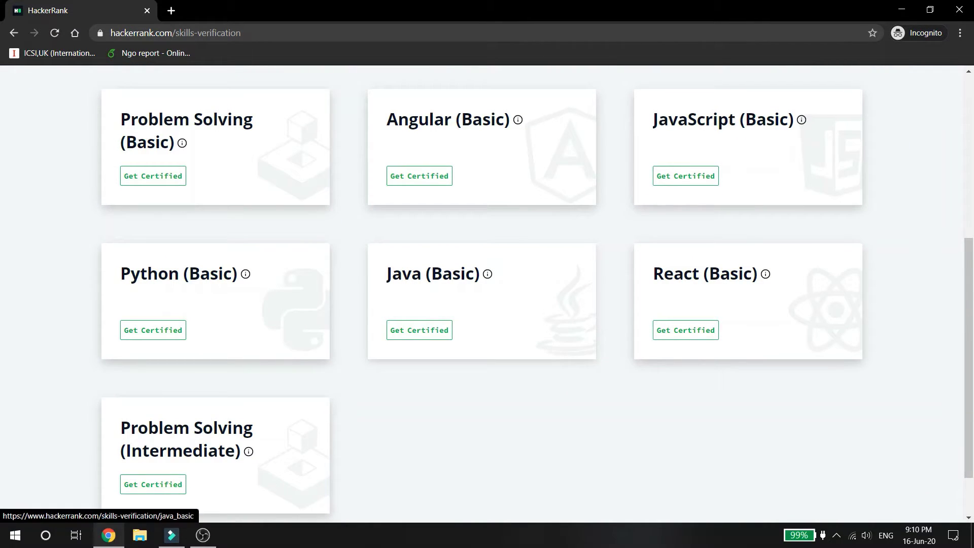
click(420, 330)
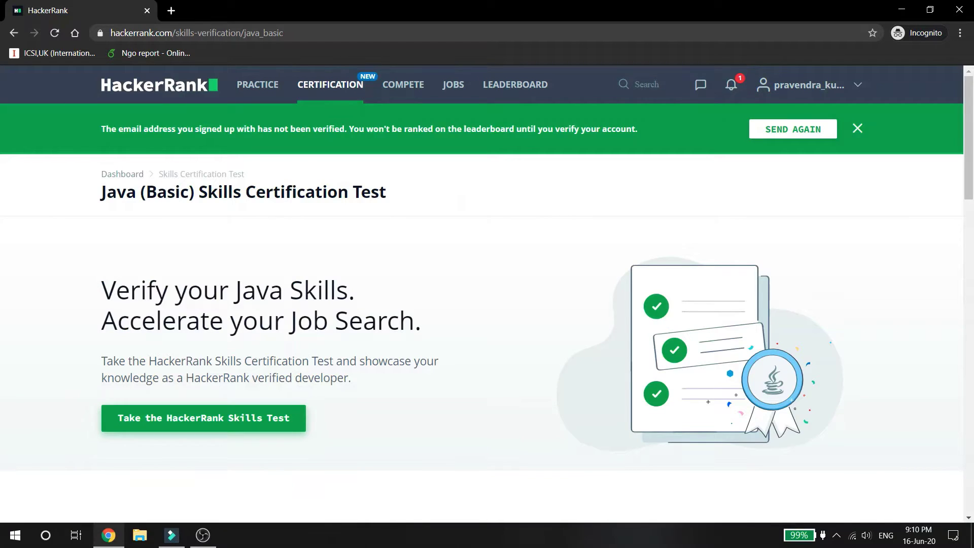
- Proceed from the Java (Basic) page's 'How does it work?' section toward the test
scroll(488, 294, down, 5)
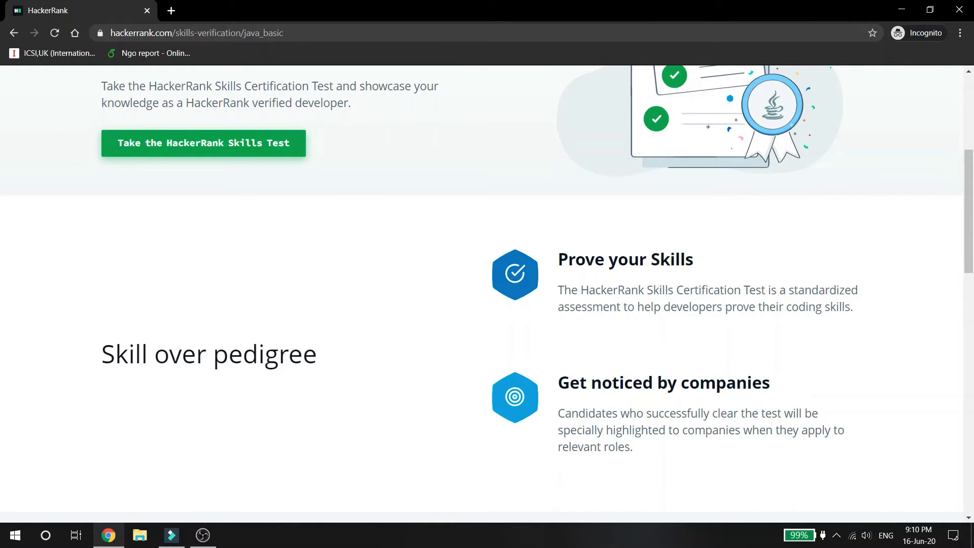
scroll(487, 293, down, 5)
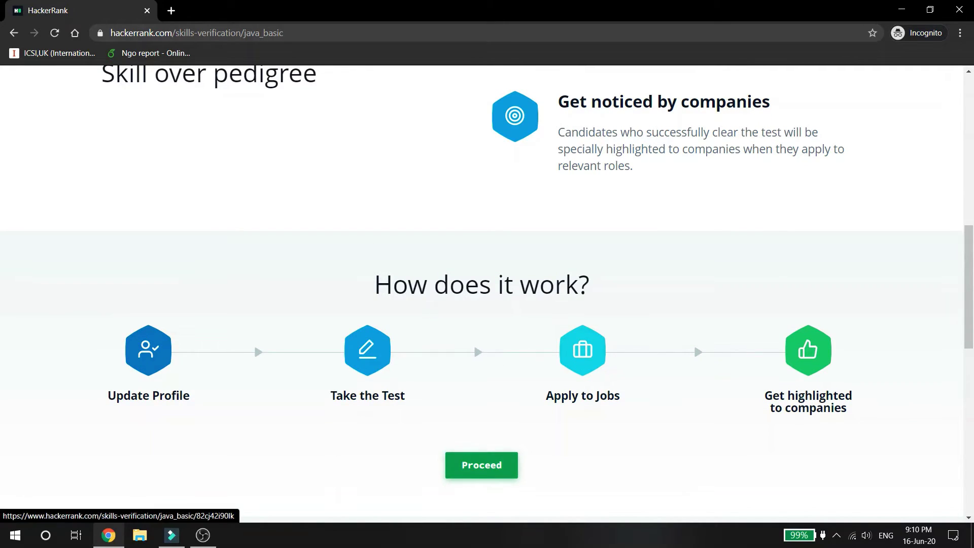
click(482, 465)
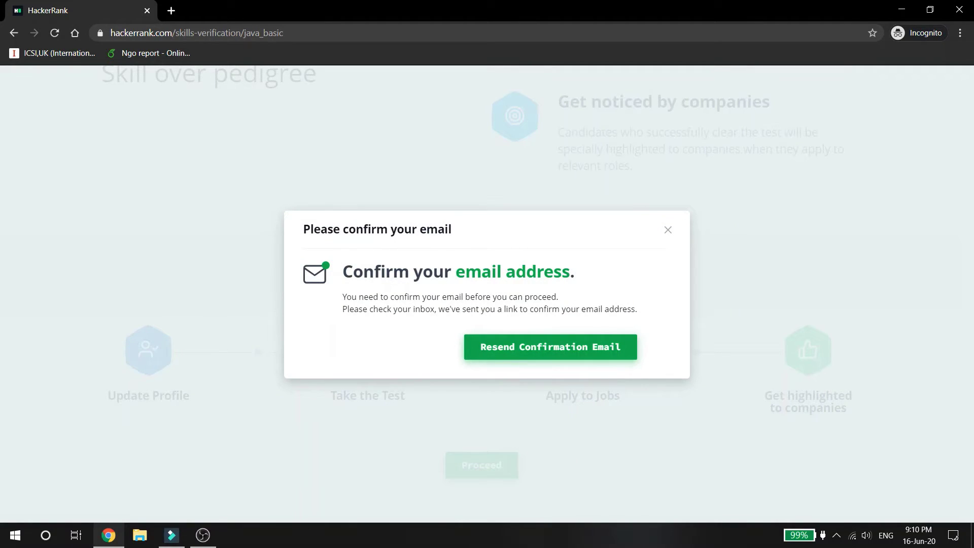
- Resend the email confirmation link
click(550, 347)
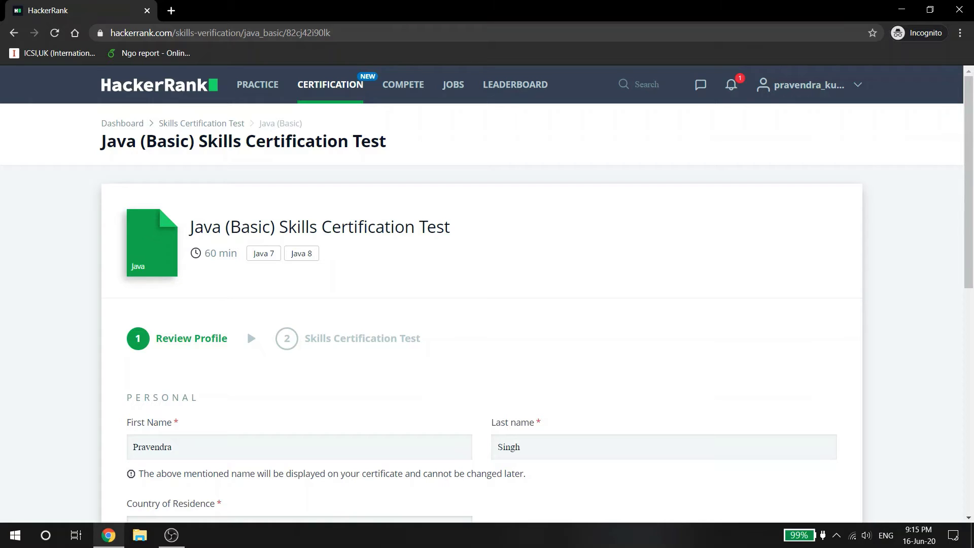
- Paste the phone number into the profile's Phone Number field
scroll(488, 292, down, 2)
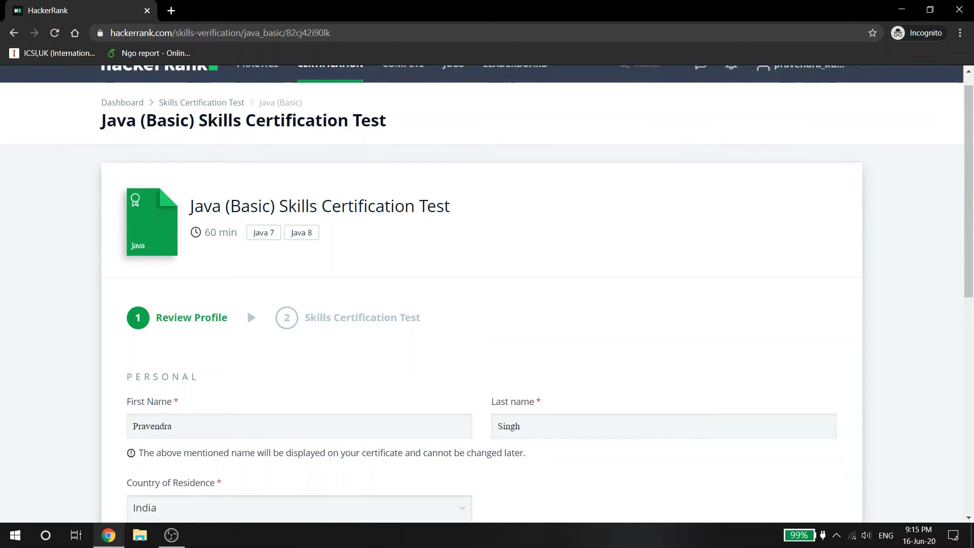
scroll(487, 292, down, 4)
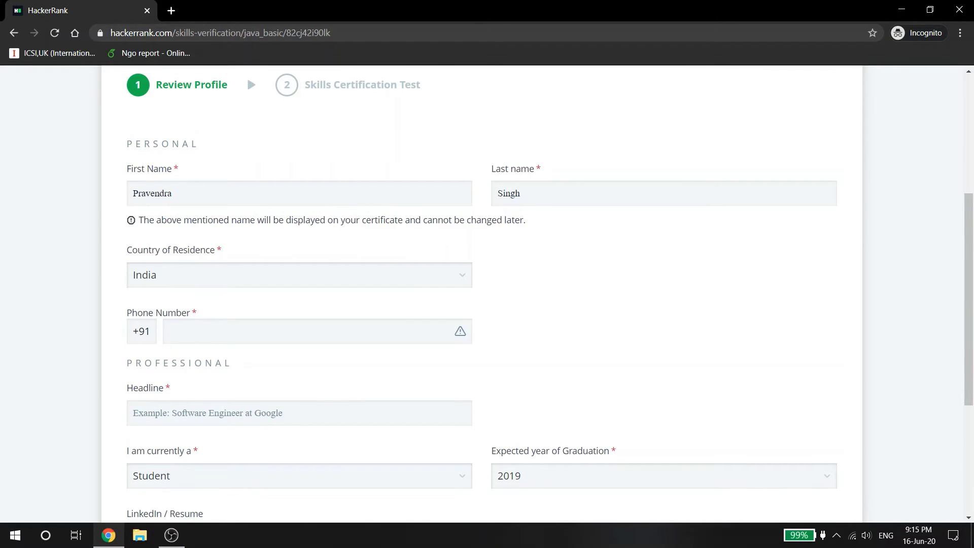
click(305, 331)
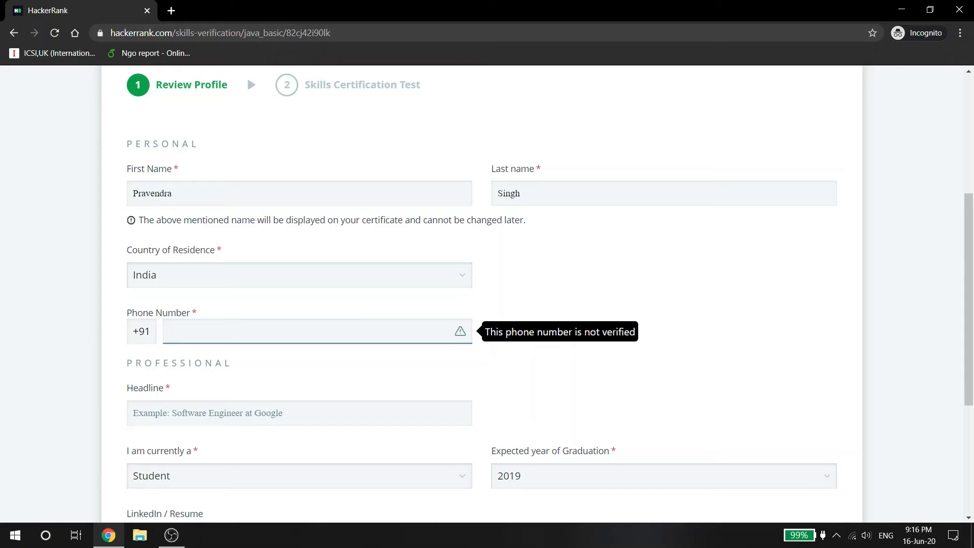
key(ctrl+v)
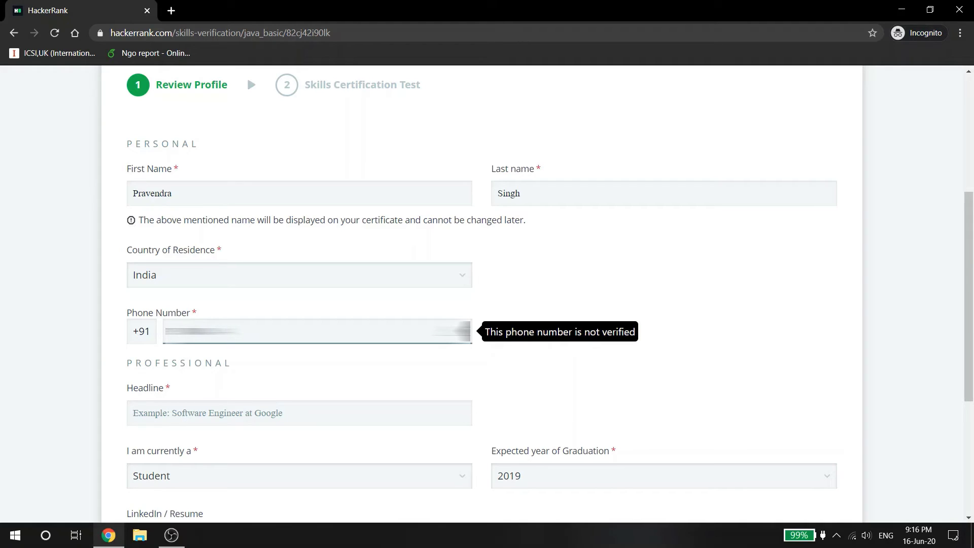
- Set the profile headline to 'Computer Engineer in CS'
key(Tab)
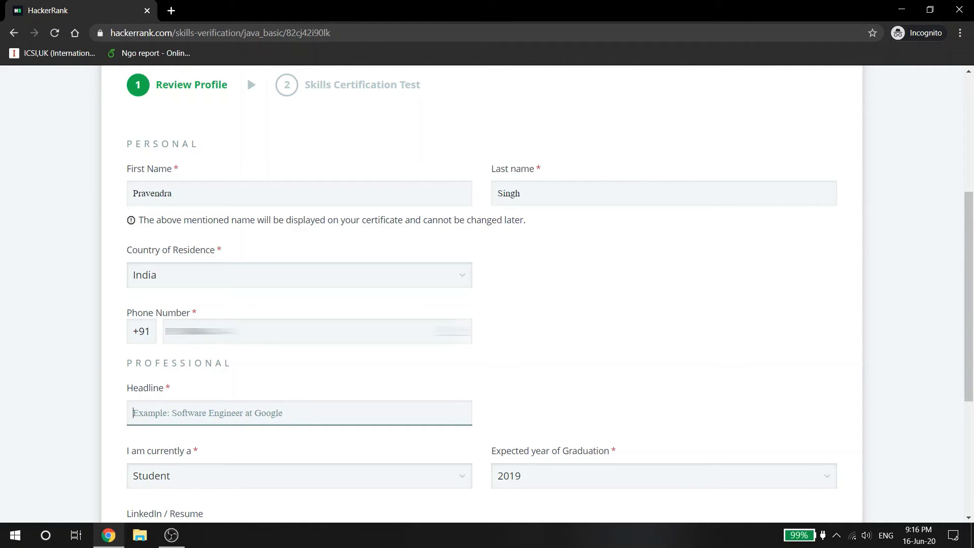
text(Co)
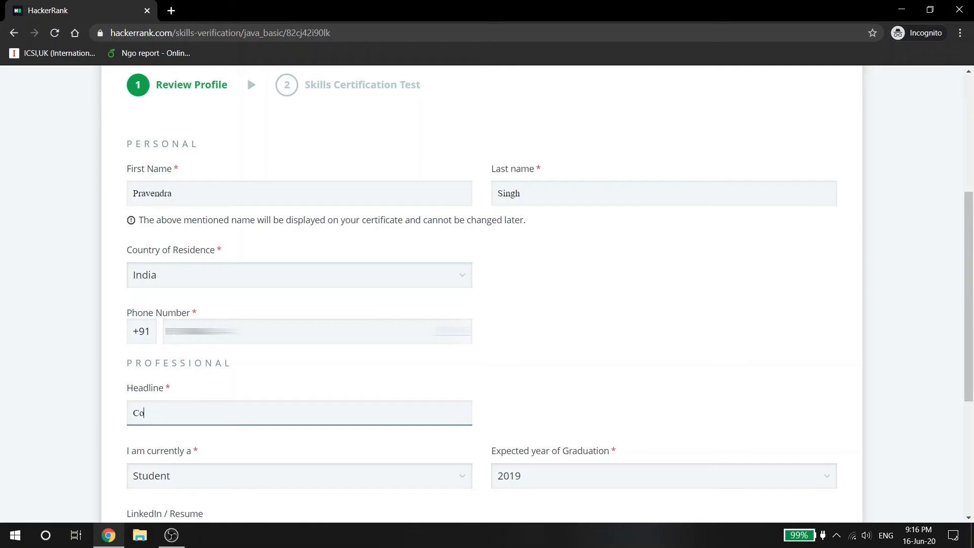
text(mputer Engineer in cs)
key(BackSpace)
key(BackSpace)
text(CS)
- Choose 2020 as the expected graduation year
key(Tab)
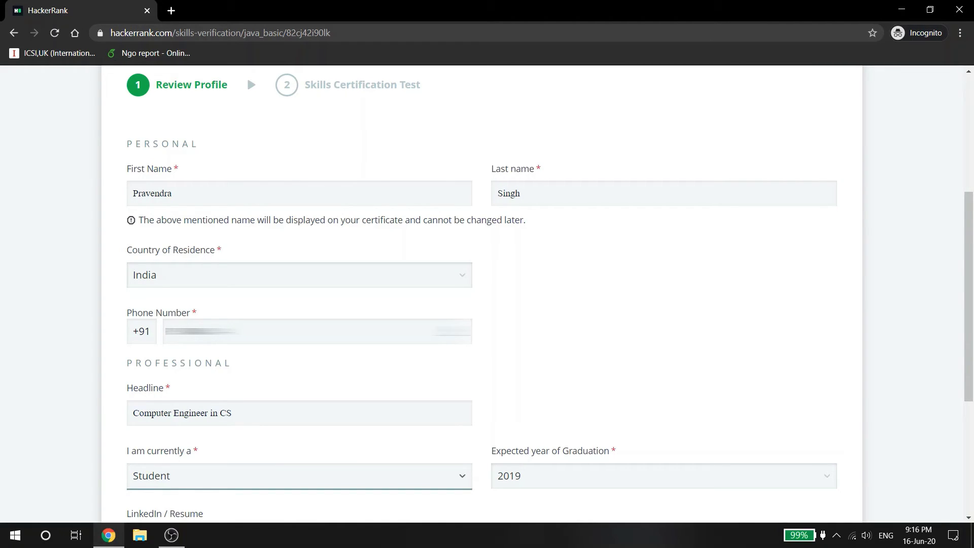
key(Tab)
key(space)
key(Down)
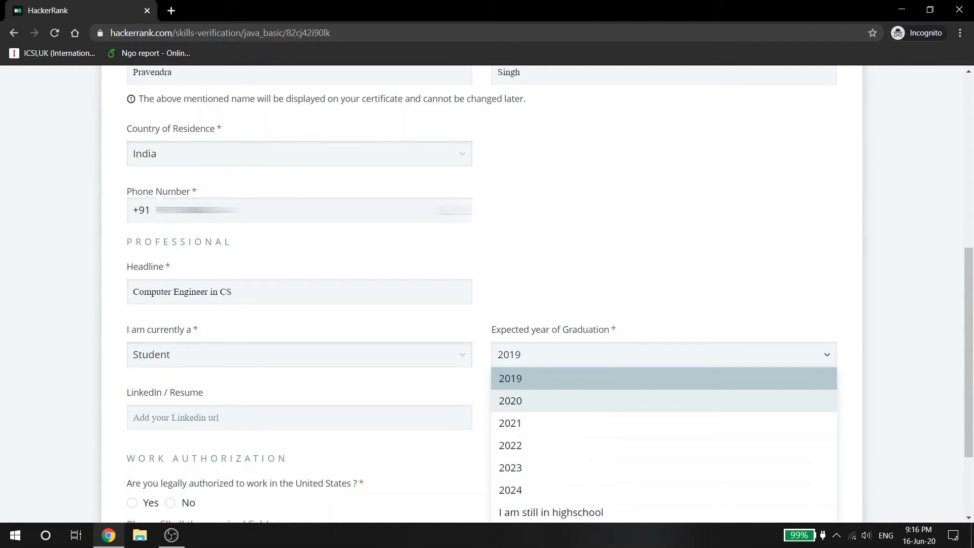
key(Return)
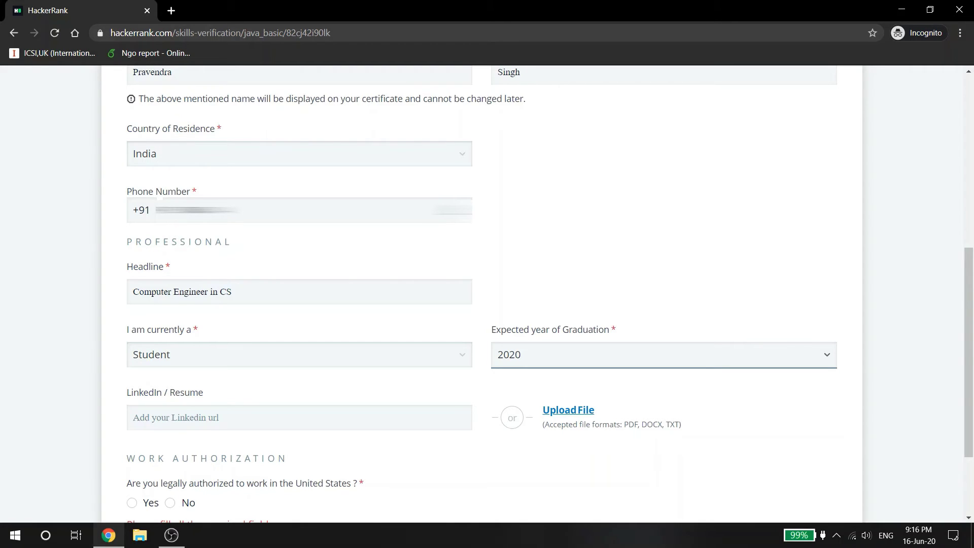
- Answer No to US work authorization and submit the profile details
scroll(487, 294, down, 2)
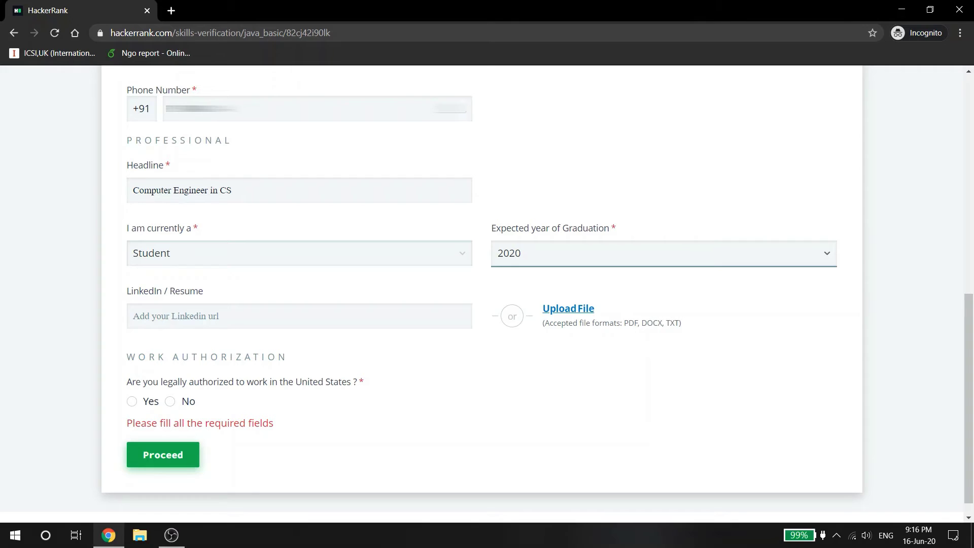
click(170, 401)
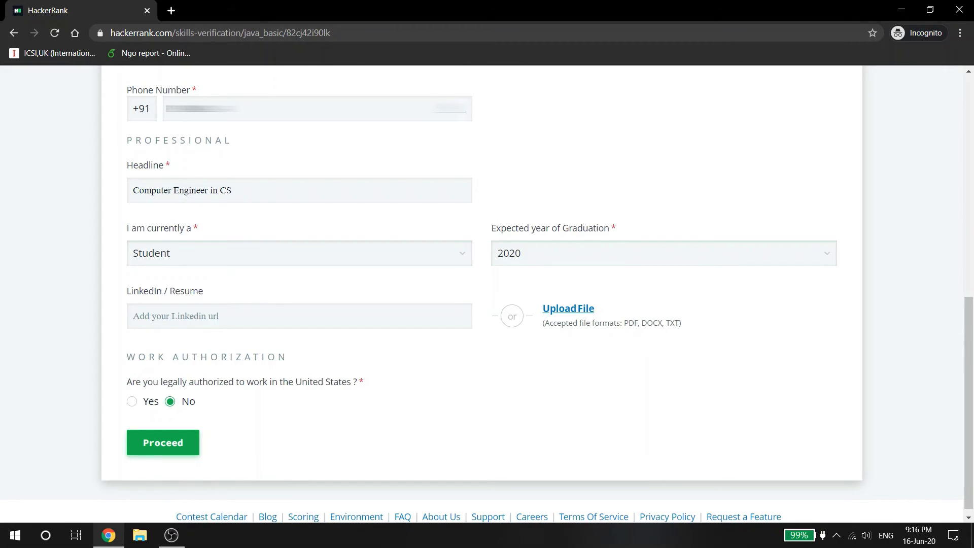
click(131, 402)
click(170, 401)
click(163, 443)
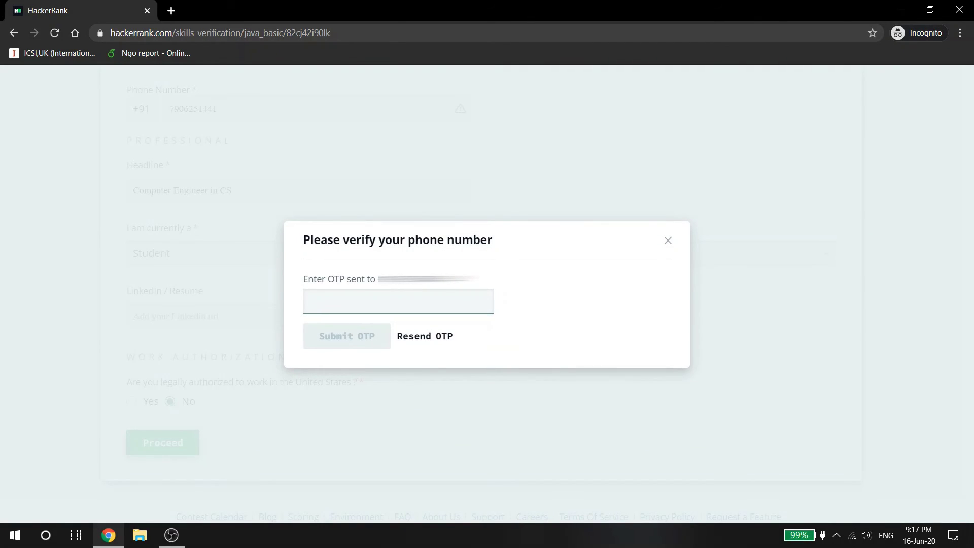
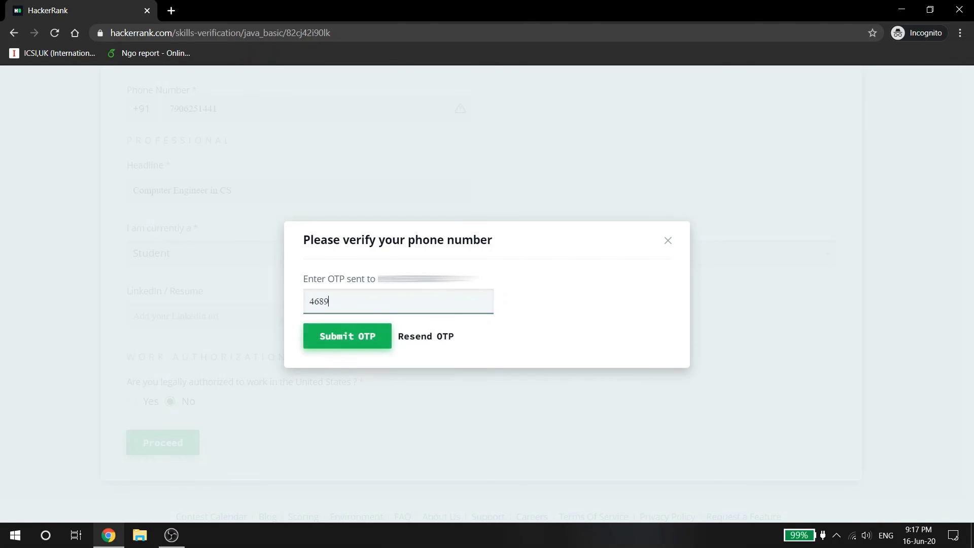
- Enter the received phone verification code and submit it to confirm the profile details
key(Return)
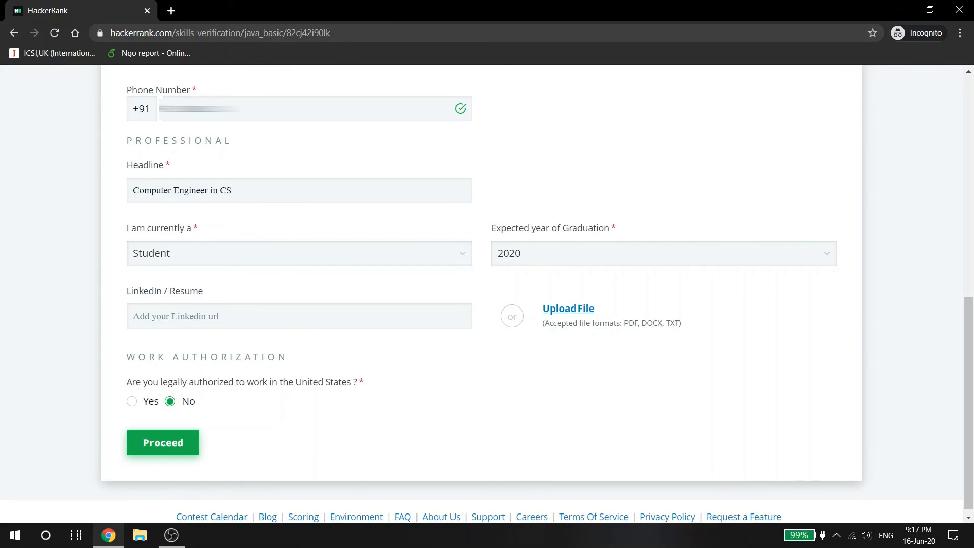
click(163, 442)
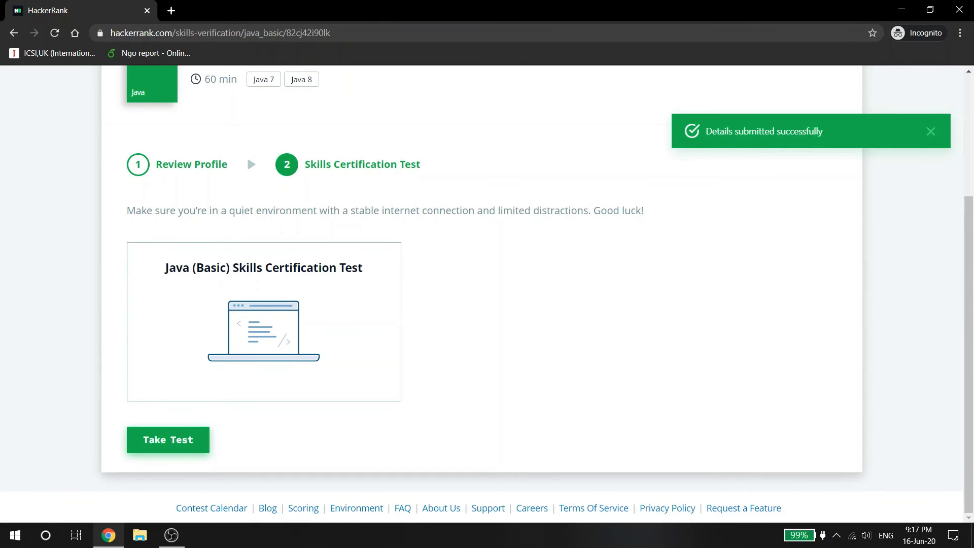
scroll(487, 295, up, 4)
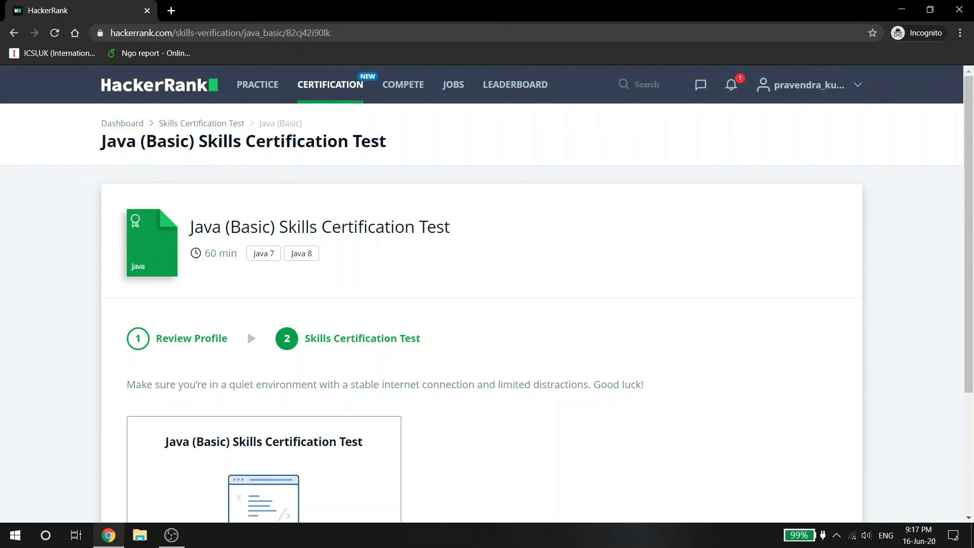
scroll(487, 295, down, 3)
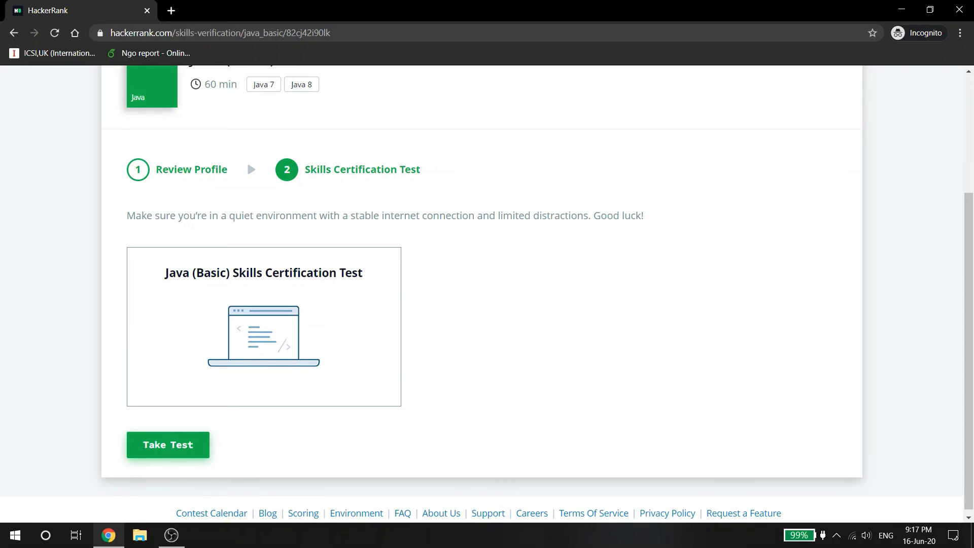